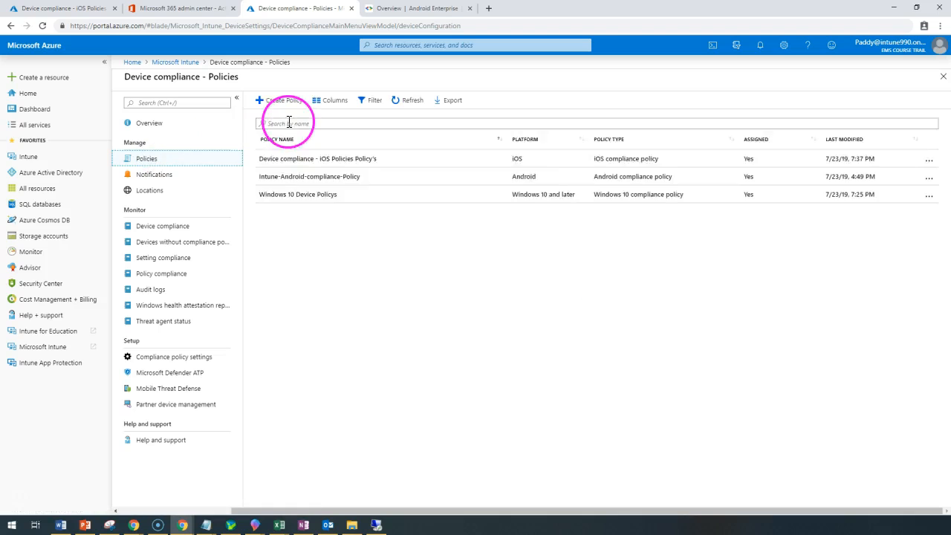
Step: Start a compliance policy named and described "Android Enterprise - Compliance policy" and set its platform to Android Enterprise
left_click(286, 102)
left_click(156, 113)
type("Android Enterprise - Compliance policy")
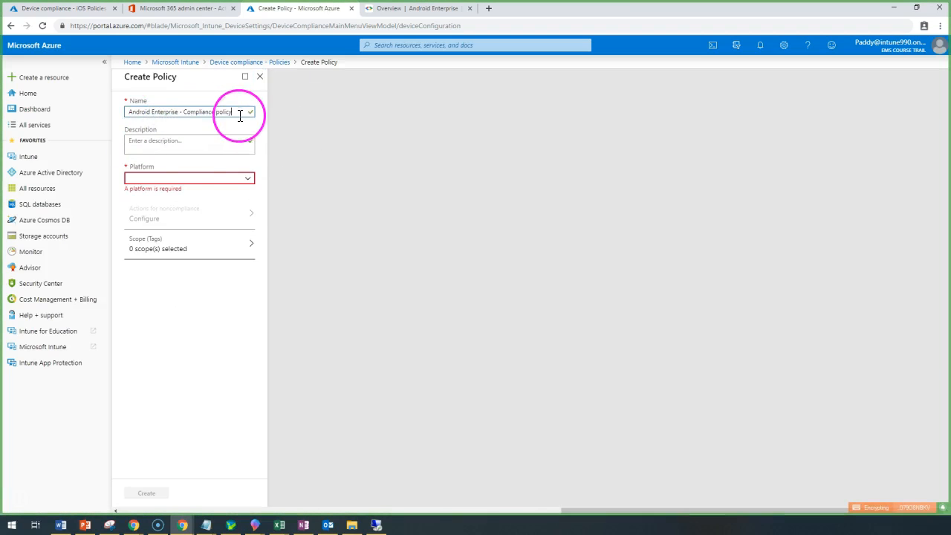
left_click(194, 145)
type("Android Enterprise - Compliance policy")
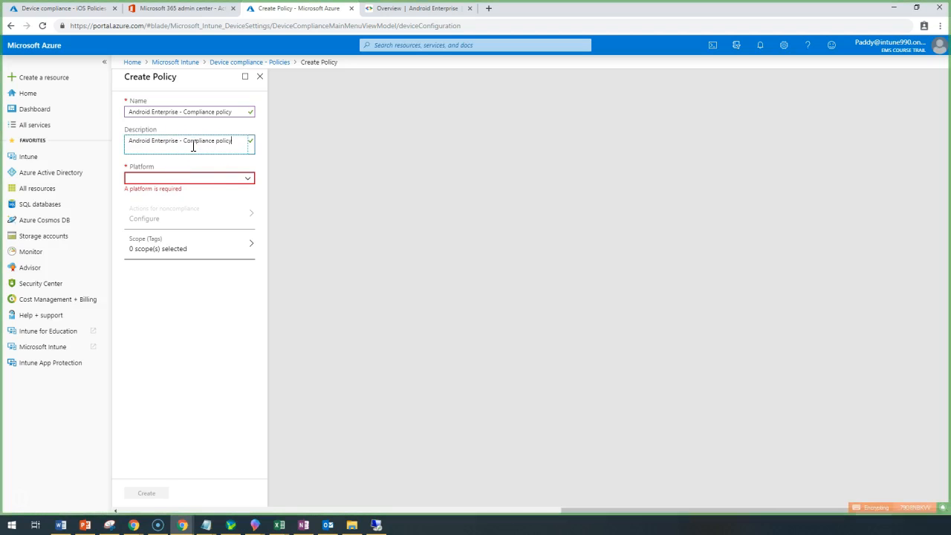
left_click(247, 182)
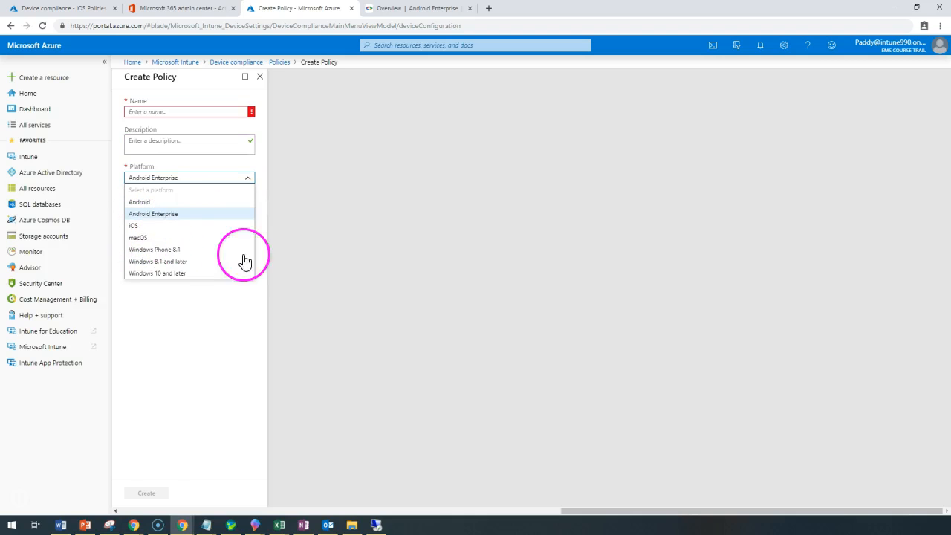
left_click(168, 215)
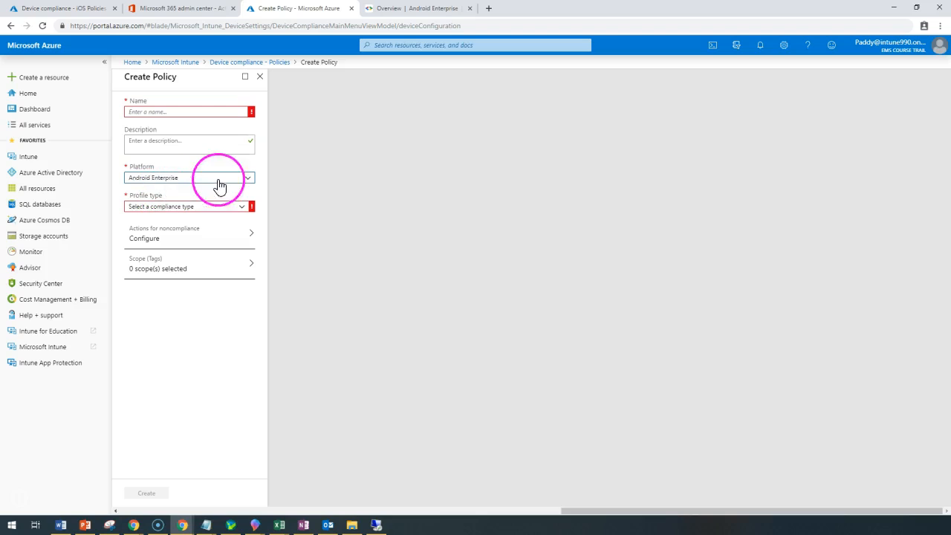
Step: Re-enter "Android Enterprise - Compliance policy" as the new policy's name and description
left_click(190, 111)
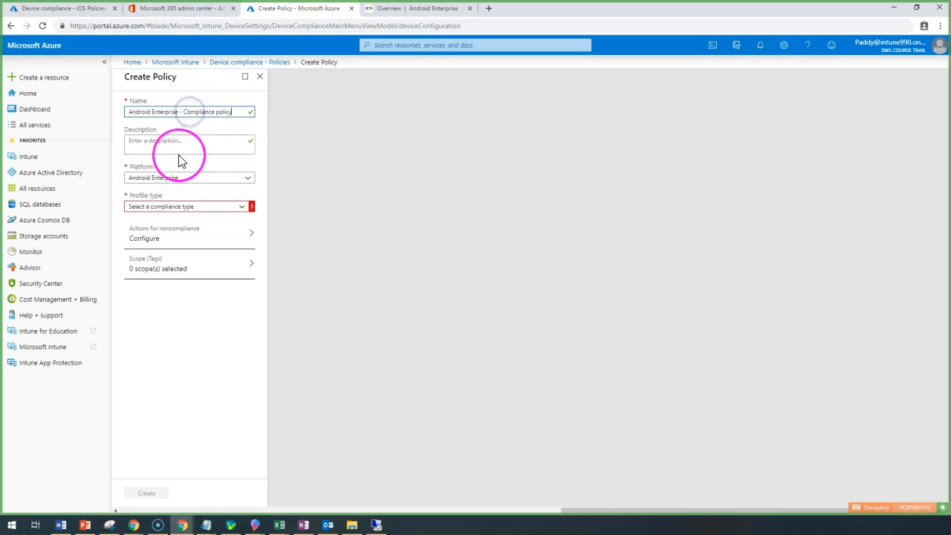
left_click(179, 158)
type("Android Enterprise - Compliance policy")
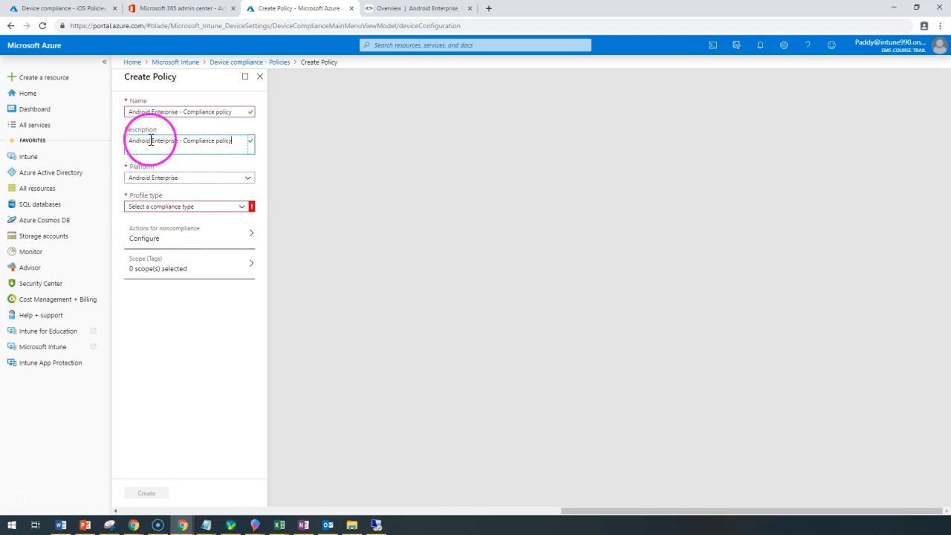
left_click_drag(180, 143, 102, 127)
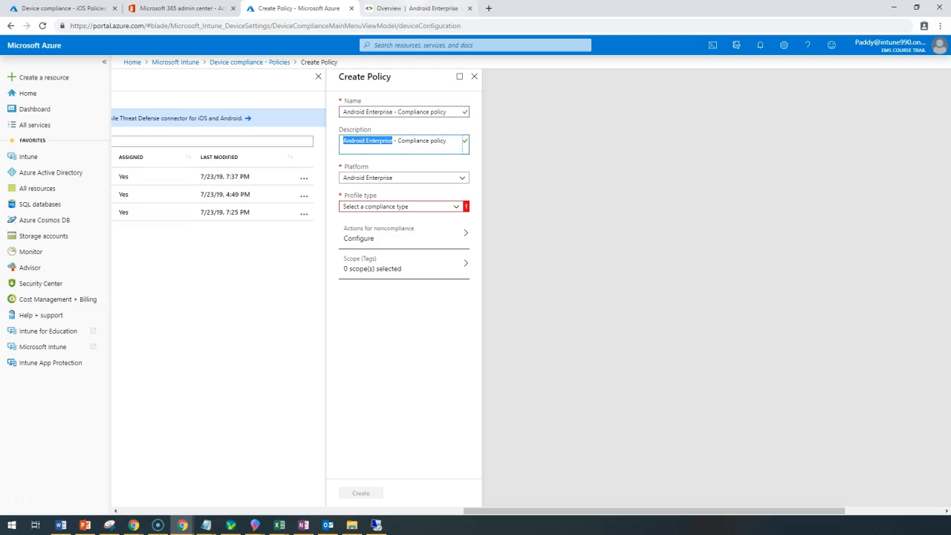
Step: Examine the Android Enterprise overview page for the device use cases and the EMM integration section
left_click(416, 9)
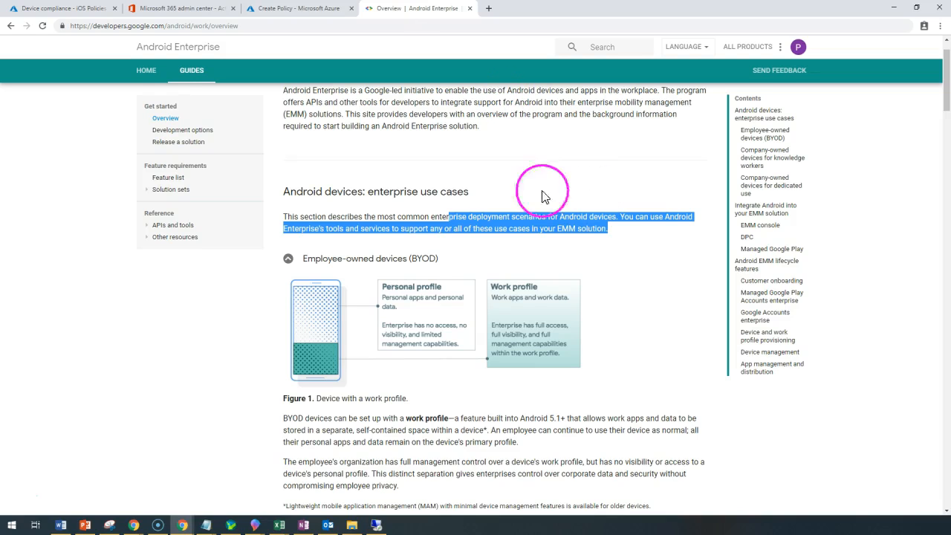
scroll(501, 416, "down", 2)
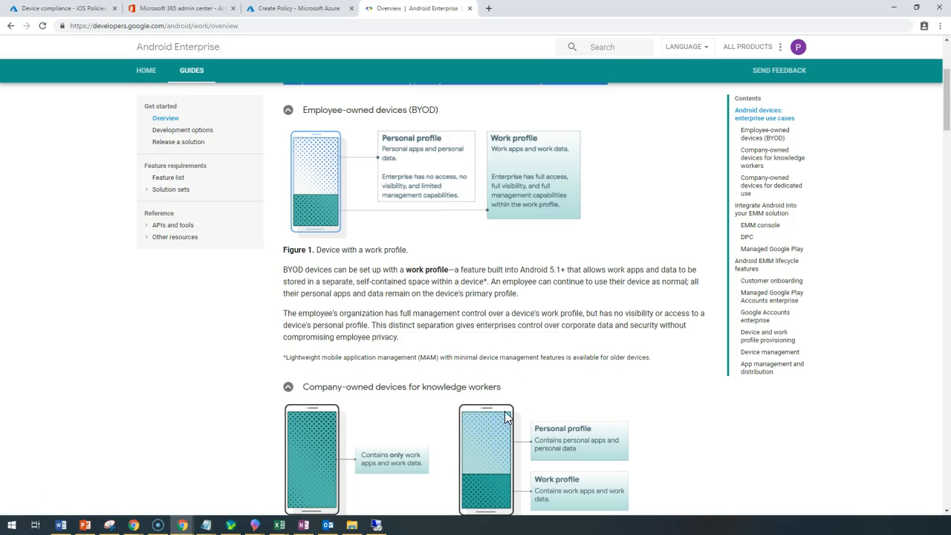
scroll(505, 418, "down", 3)
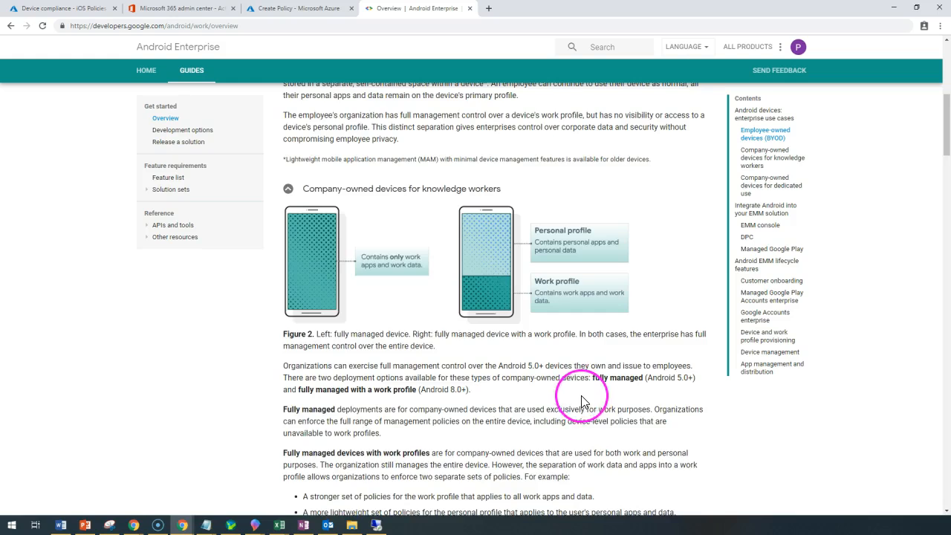
scroll(582, 401, "down", 4)
scroll(580, 394, "down", 1)
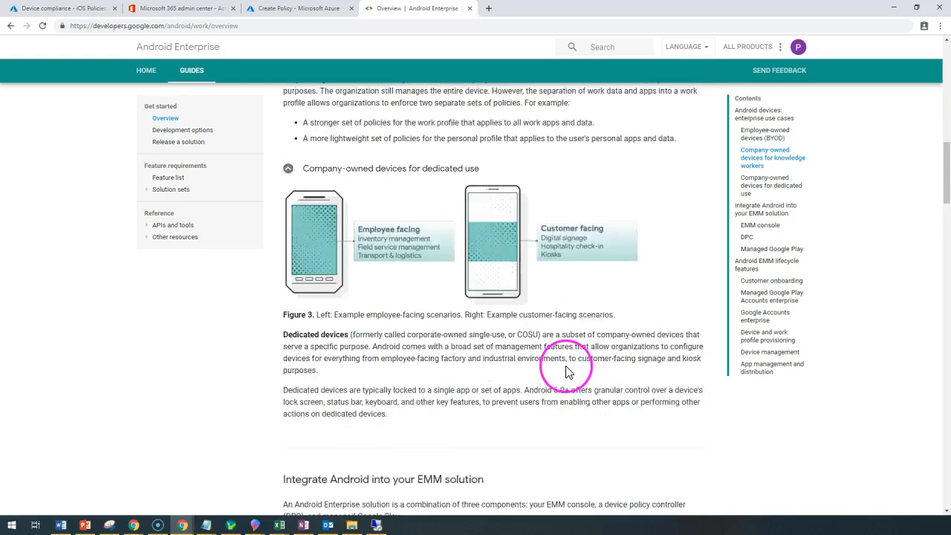
scroll(595, 364, "down", 2)
scroll(631, 350, "down", 2)
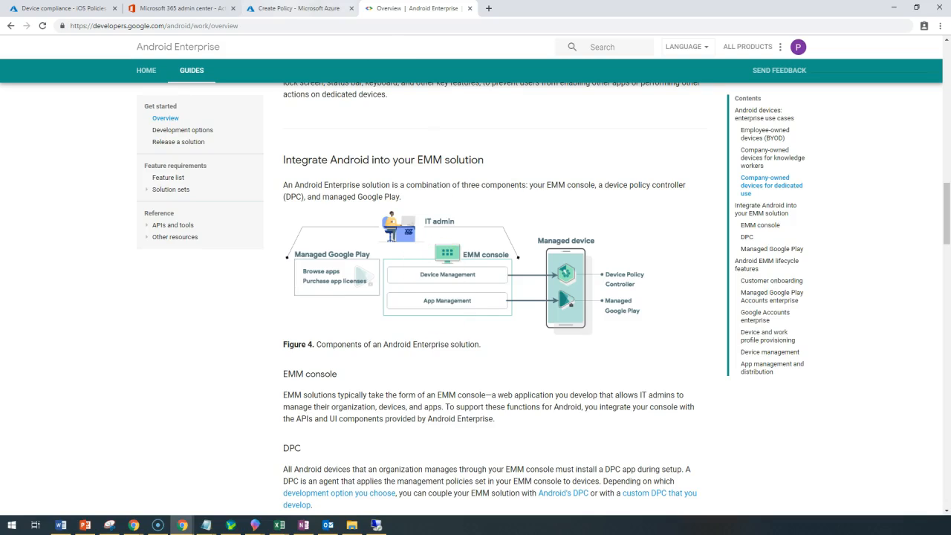
Step: Return to the unfinished policy in the Azure portal and set its profile type to Device owner
left_click(312, 9)
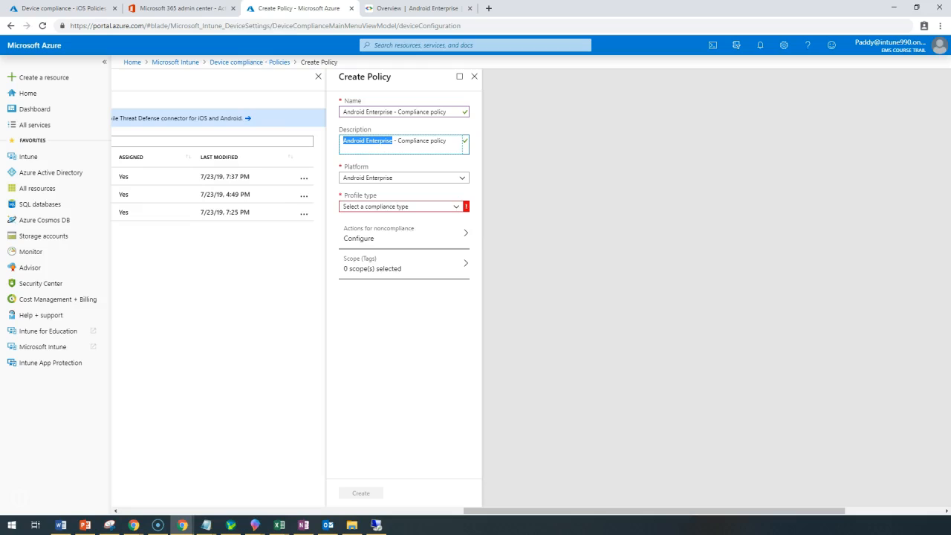
left_click(408, 208)
left_click(584, 288)
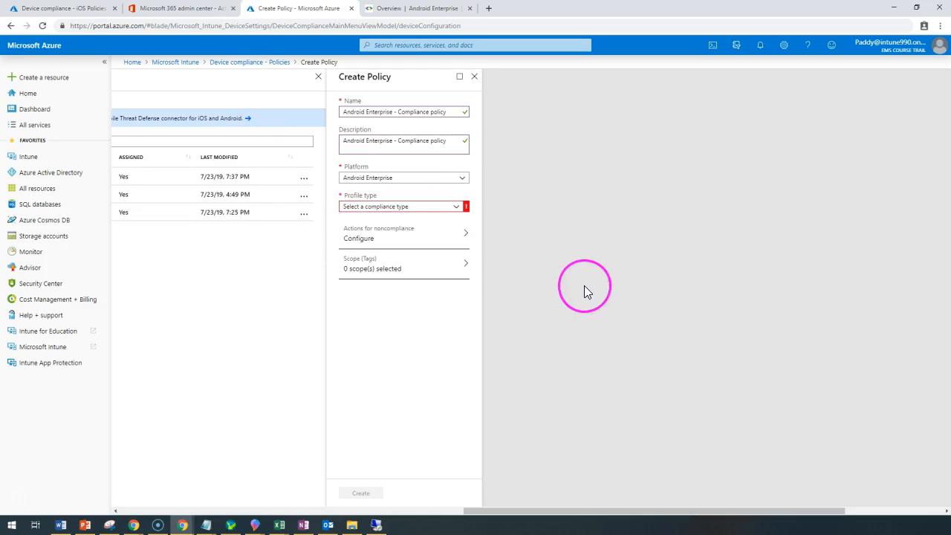
left_click(369, 210)
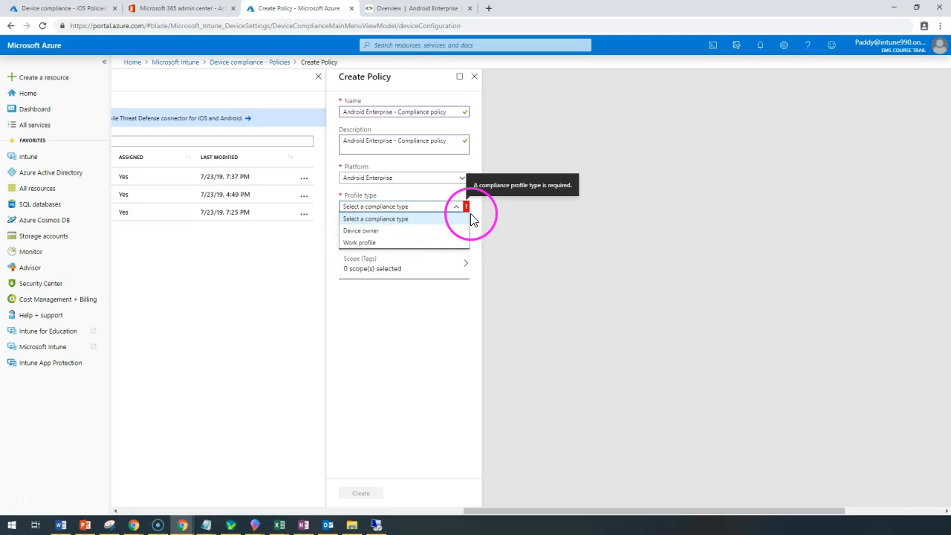
left_click(374, 231)
left_click(378, 236)
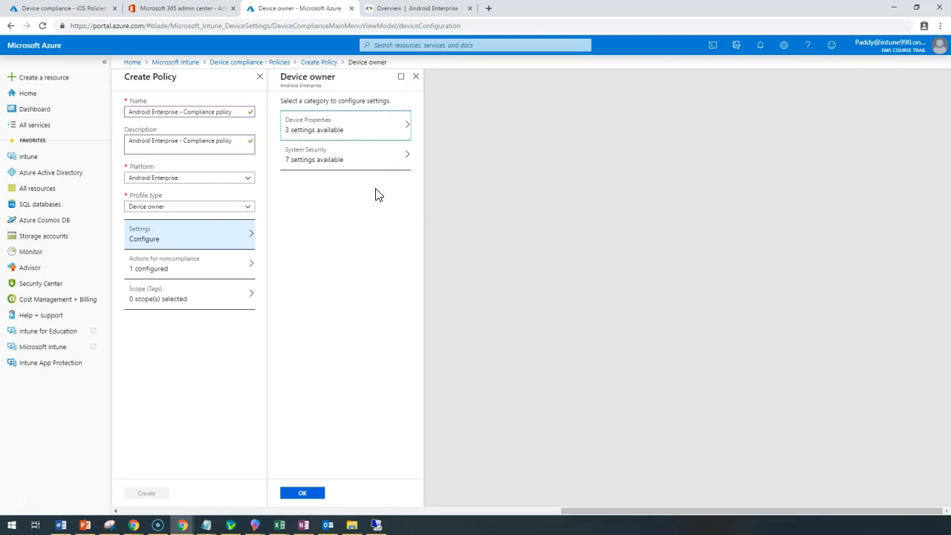
Step: Switch the policy's profile type to Work profile and view its settings categories
left_click(135, 207)
left_click(149, 245)
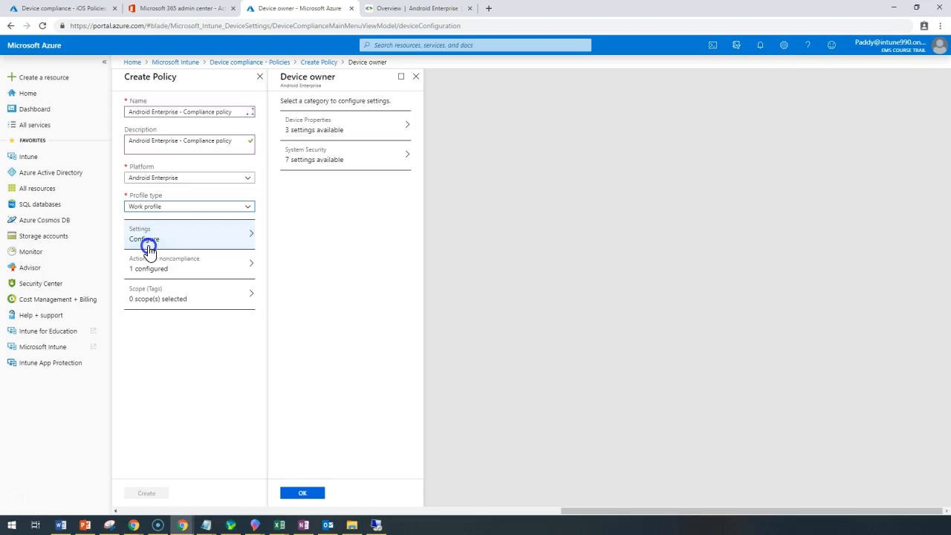
left_click(310, 185)
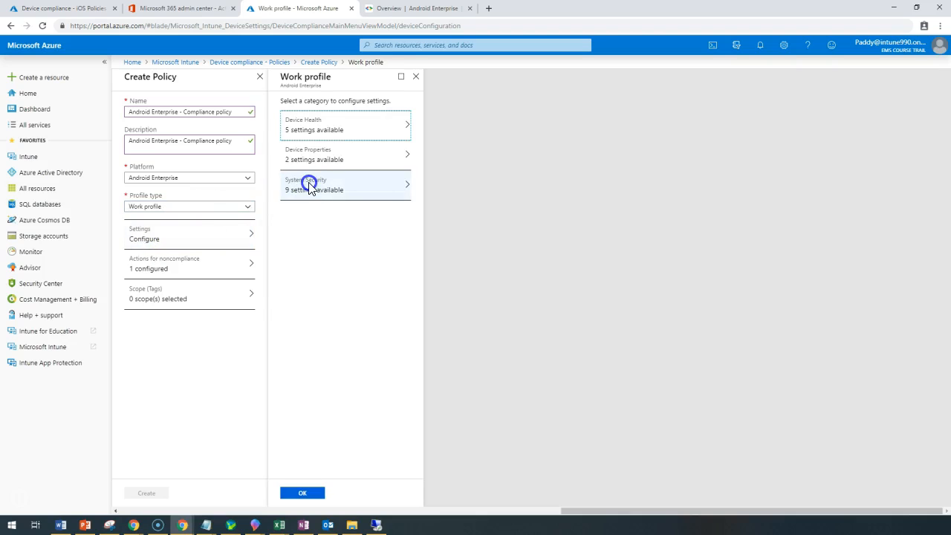
Step: Set the profile type back to Device owner and examine its Device Properties settings for OS version and security patch level
left_click(163, 208)
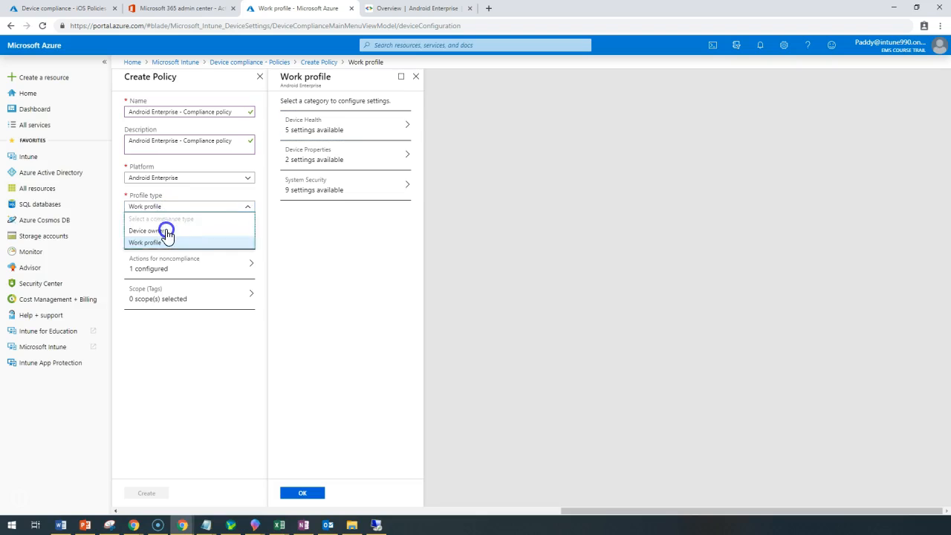
left_click(166, 232)
left_click(284, 164)
left_click(333, 129)
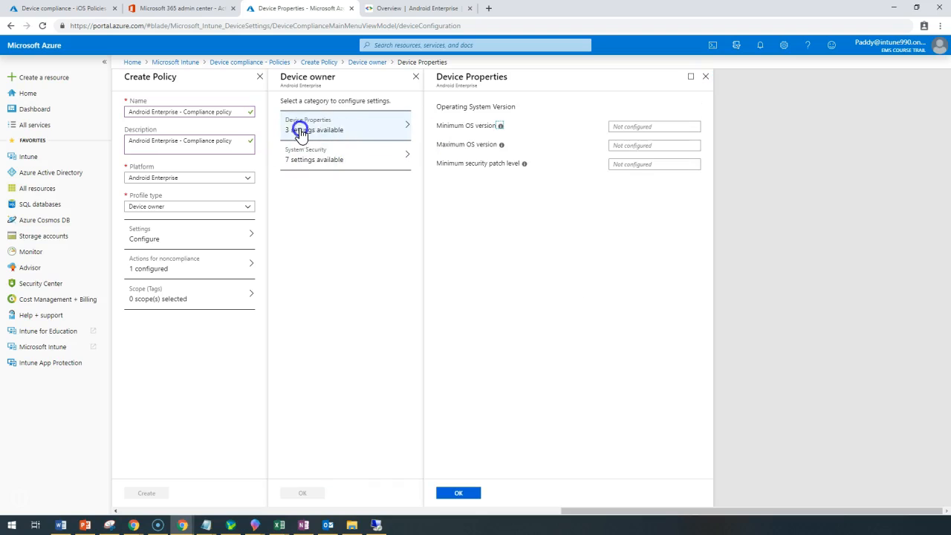
left_click_drag(444, 124, 488, 124)
left_click_drag(438, 164, 516, 166)
left_click(563, 220)
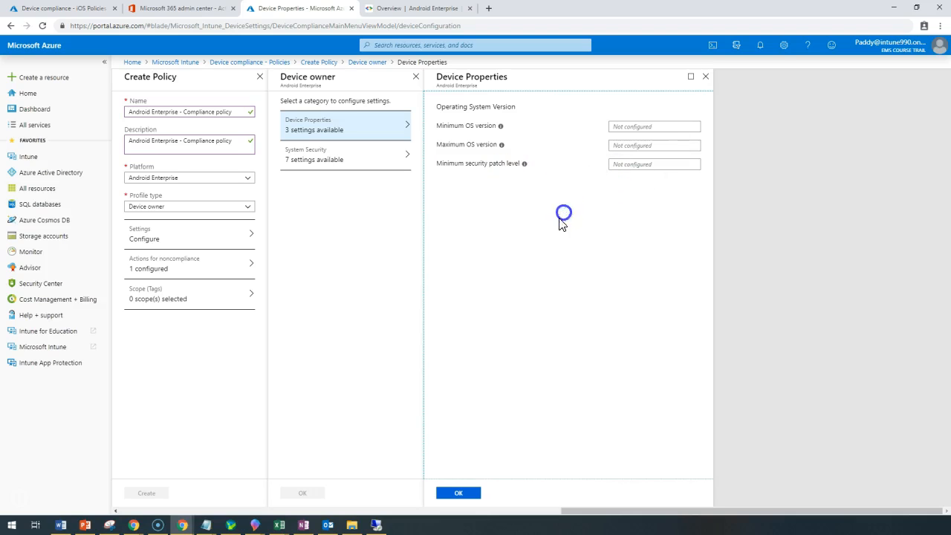
left_click_drag(432, 125, 527, 181)
left_click(616, 198)
Step: In the System Security settings, require a password to unlock mobile devices, with the type Alphanumeric with symbols
left_click(319, 162)
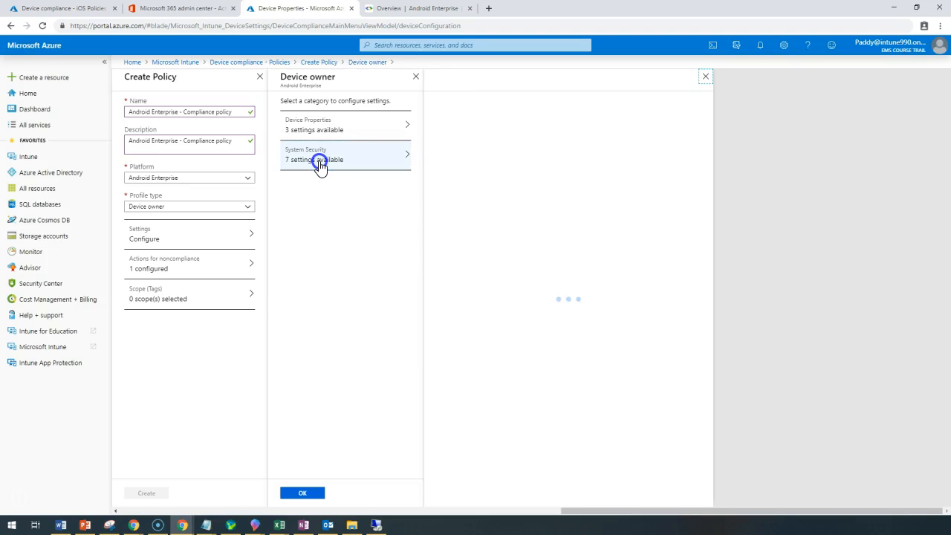
left_click(323, 120)
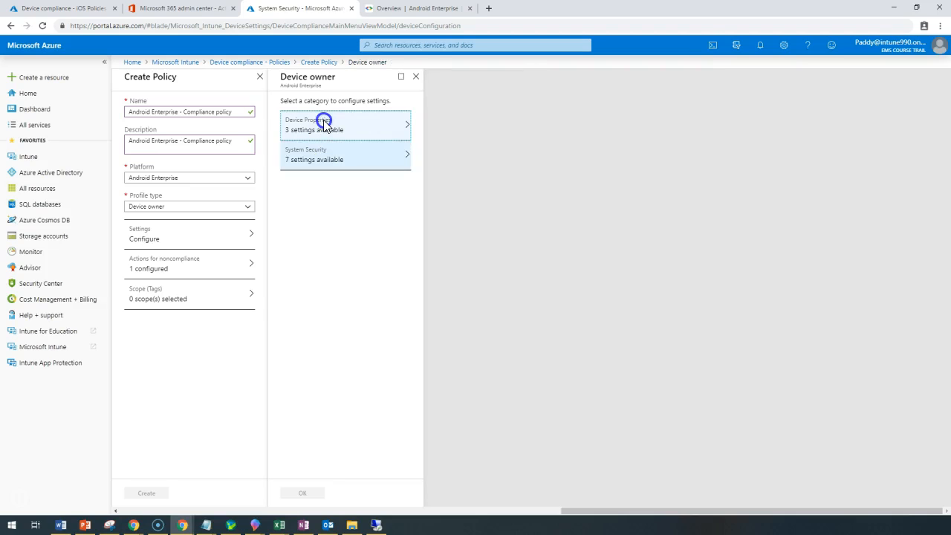
left_click(329, 165)
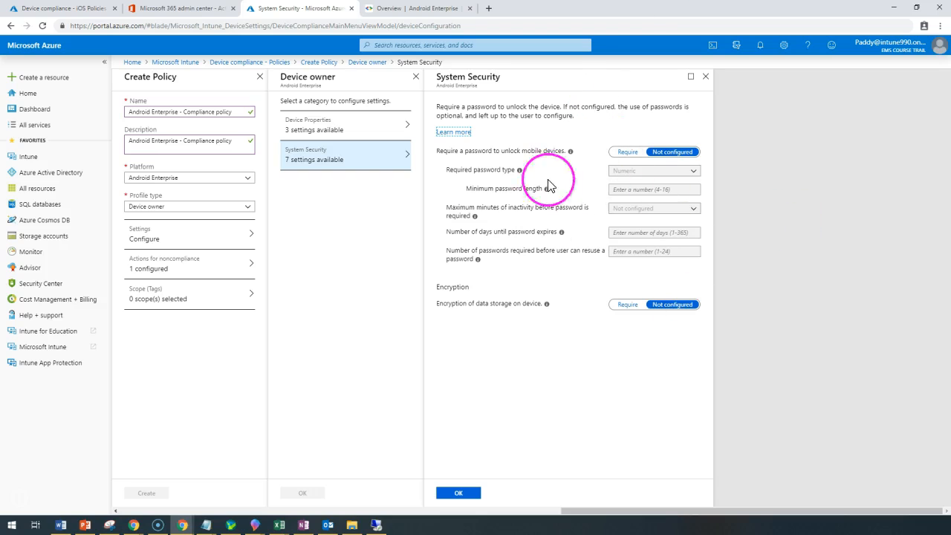
left_click(628, 152)
left_click(660, 170)
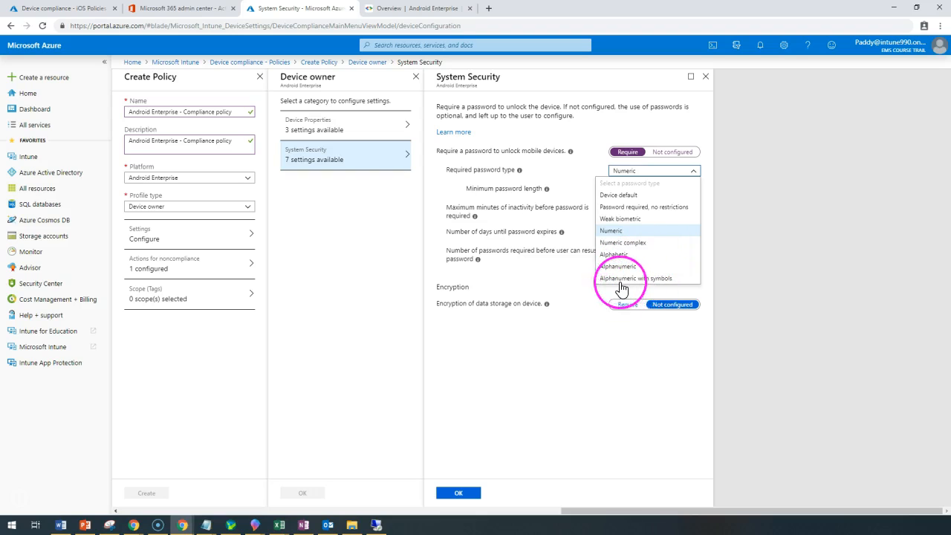
left_click(650, 279)
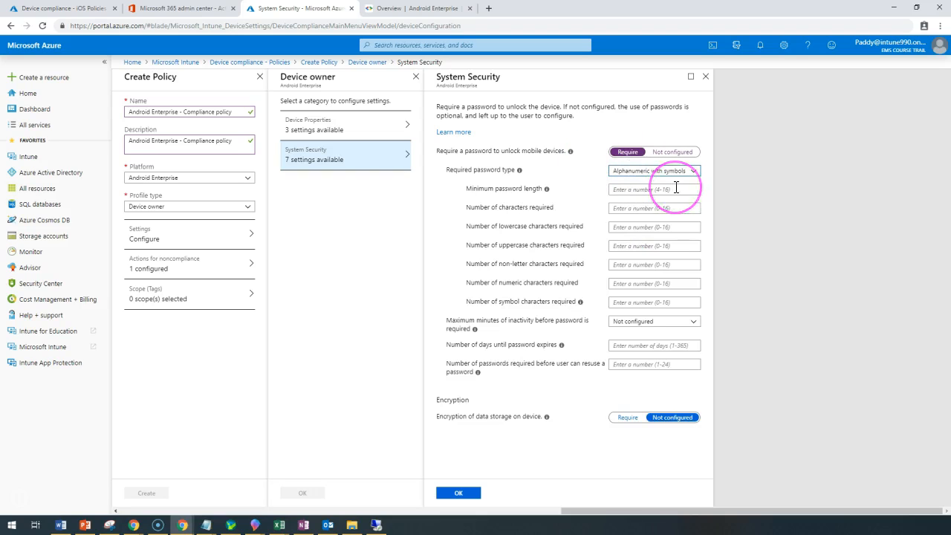
Step: Set the minimum password length to 8, the required characters to 3 and the required lowercase characters to 3
left_click(648, 190)
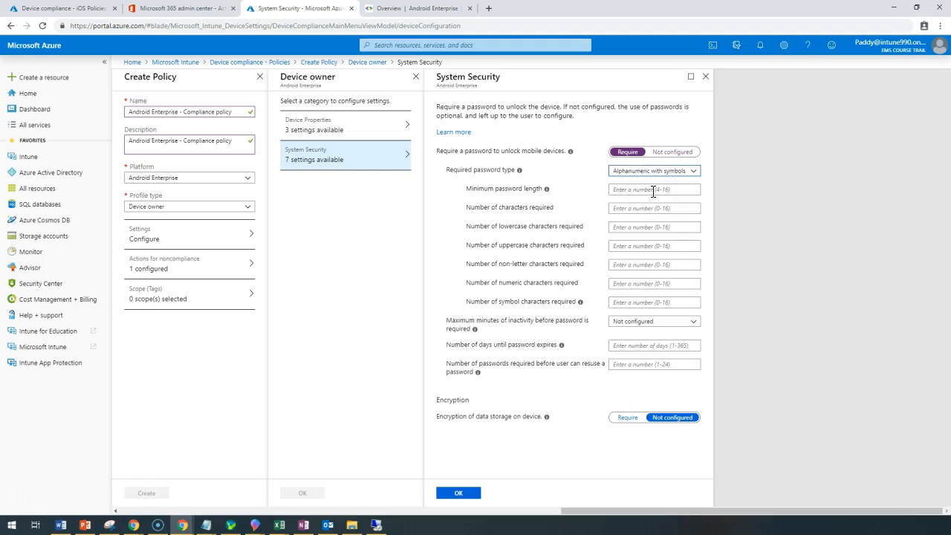
type("8")
left_click(640, 209)
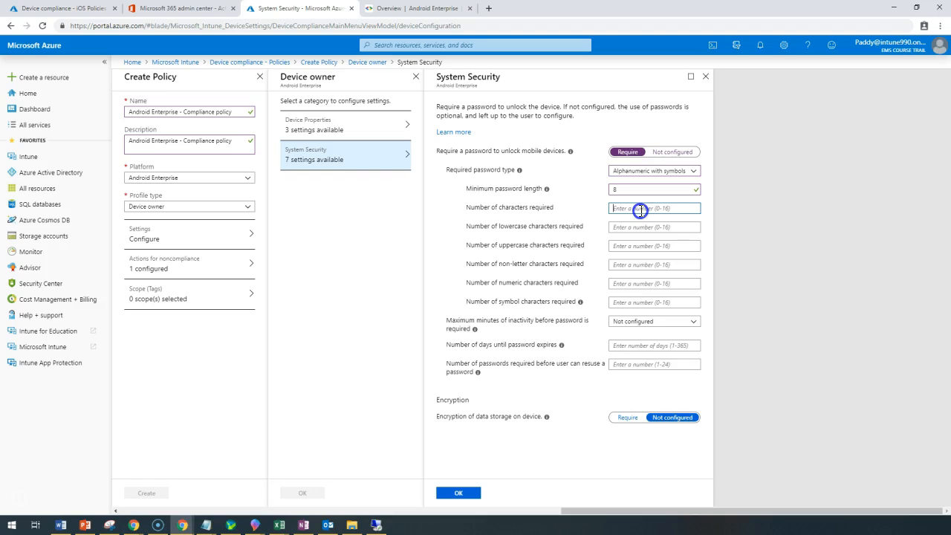
type("3")
left_click(633, 228)
type("3")
left_click(635, 255)
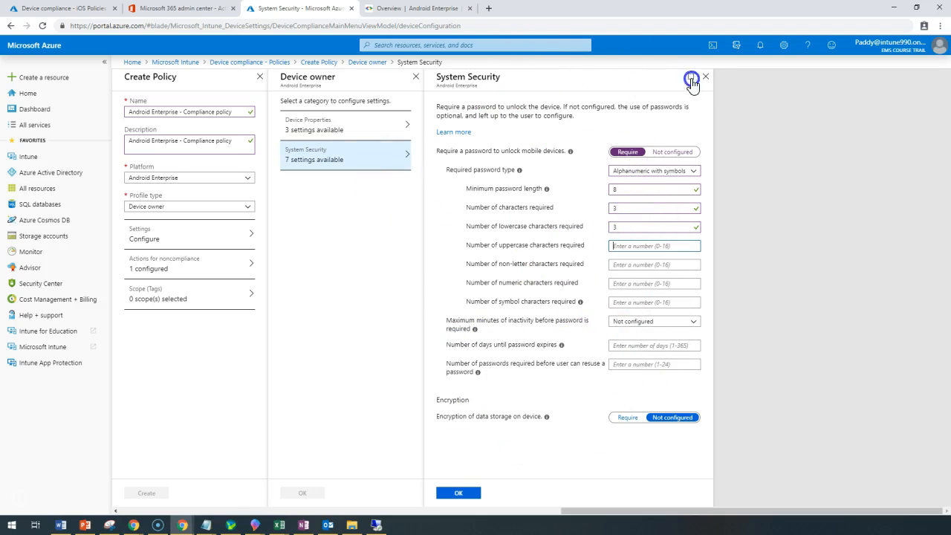
Step: Close the System Security settings and discard the unsaved password requirements
left_click(707, 78)
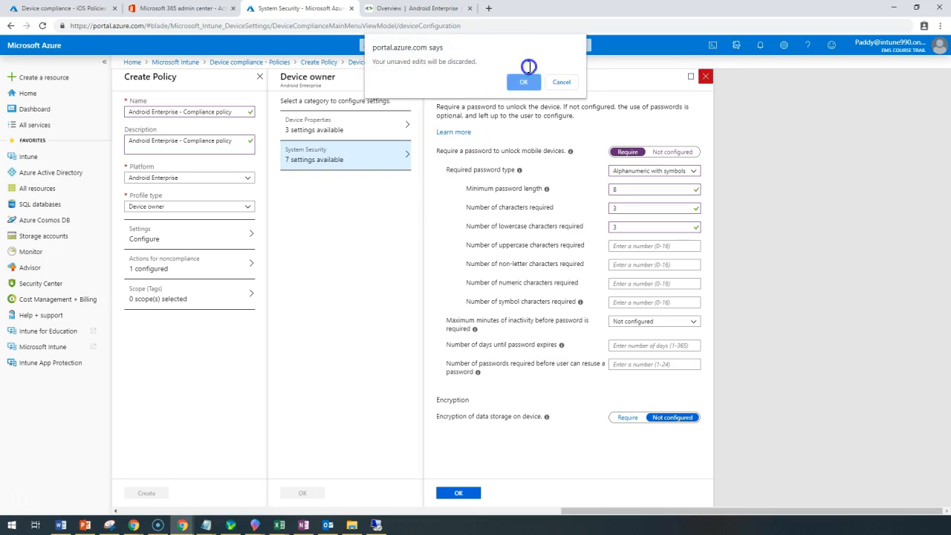
left_click(561, 142)
left_click(325, 162)
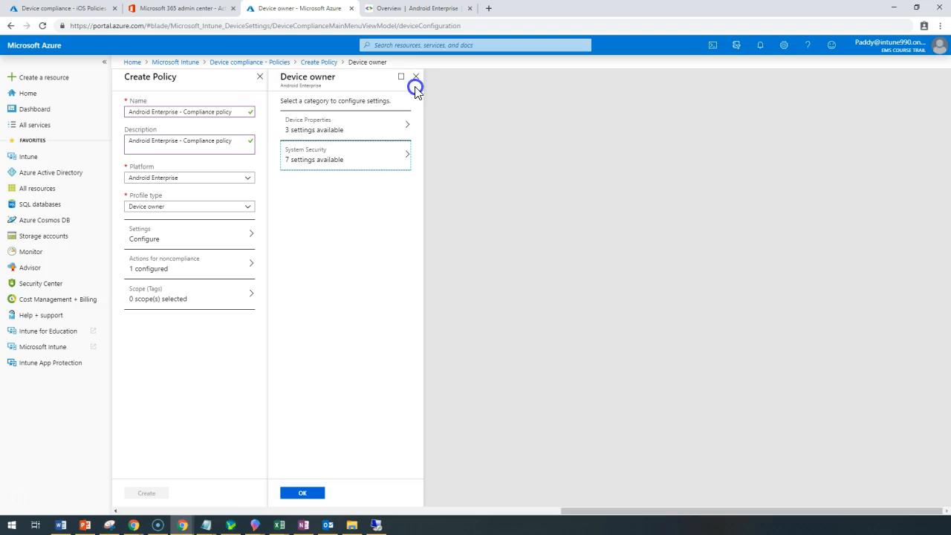
Step: Abandon the unfinished policy, discarding its edits, and open the Apple enrollment page of Intune's Device enrollment
left_click(182, 63)
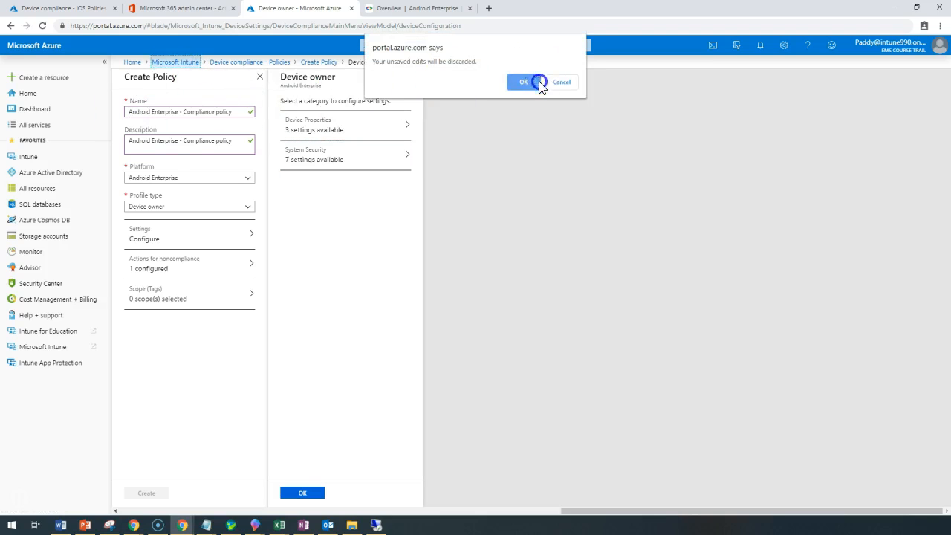
left_click(518, 84)
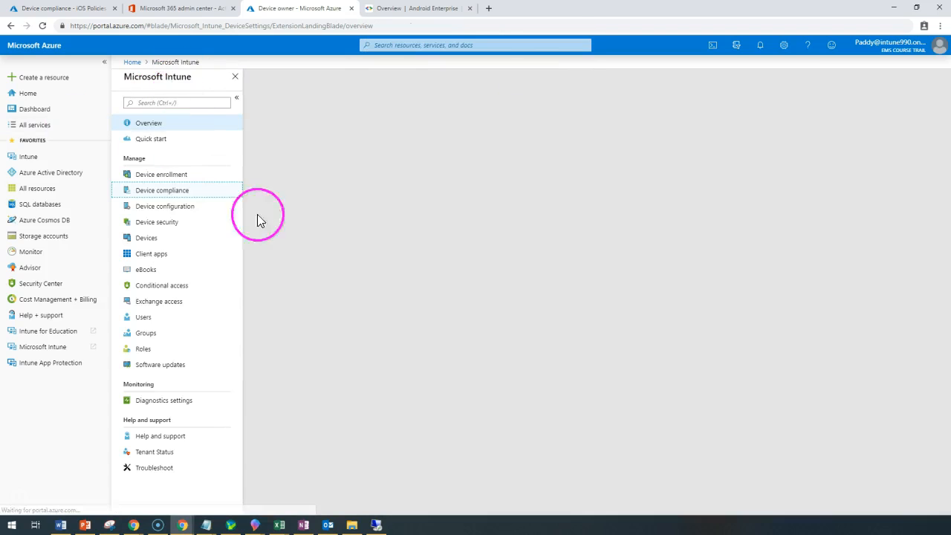
left_click(163, 177)
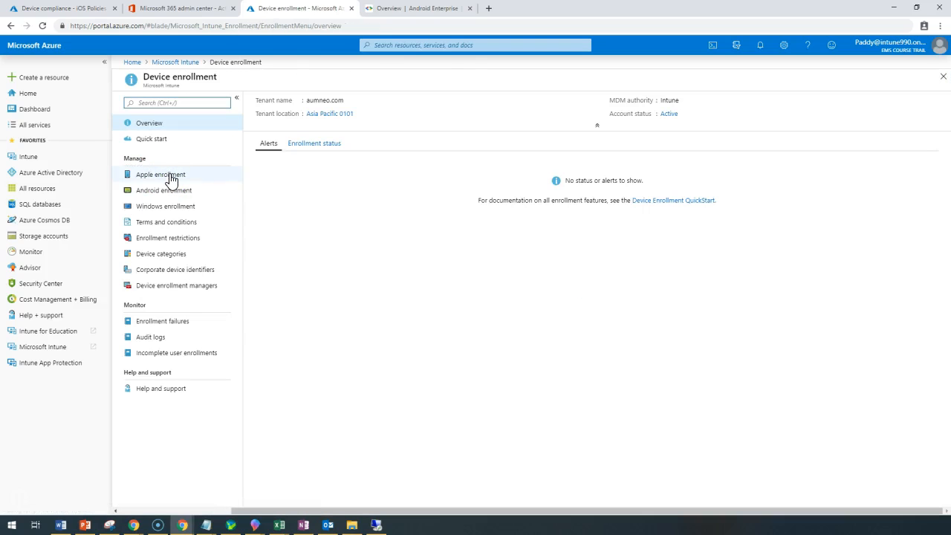
left_click(184, 180)
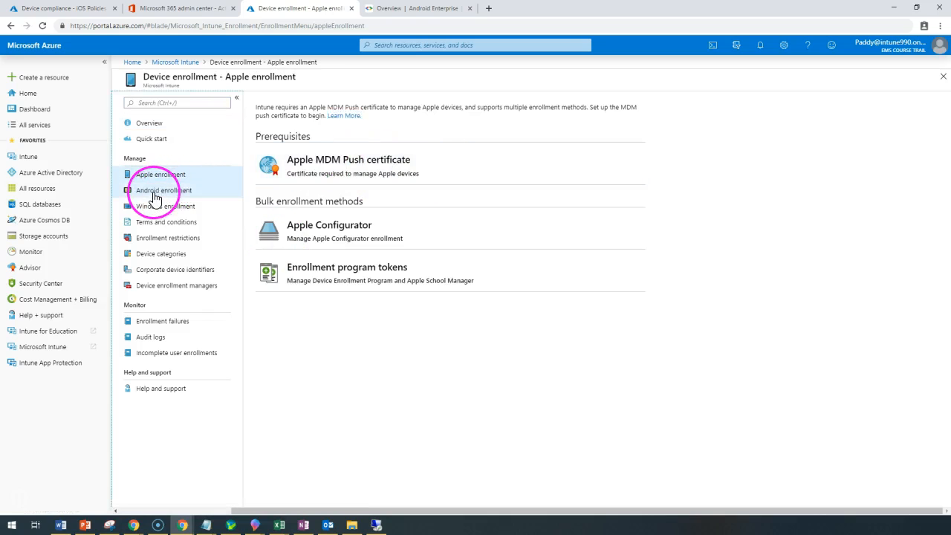
Step: Review the Android enrollment and Windows enrollment options of Device enrollment and return to the Microsoft Intune overview
left_click(196, 193)
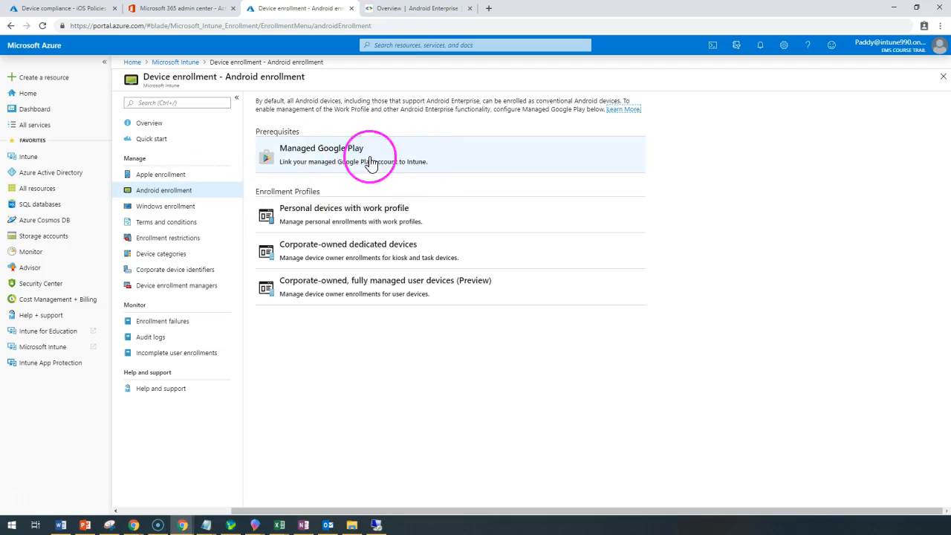
left_click(190, 208)
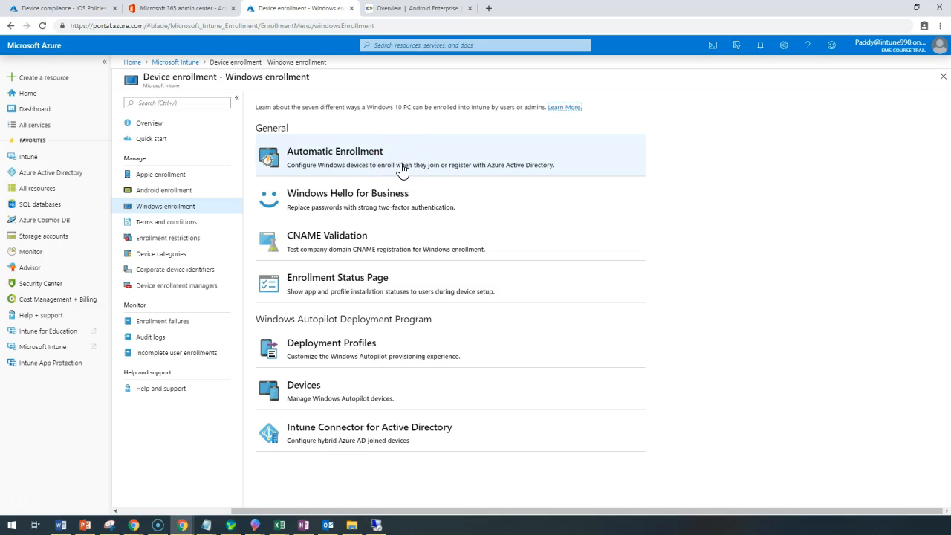
left_click(175, 62)
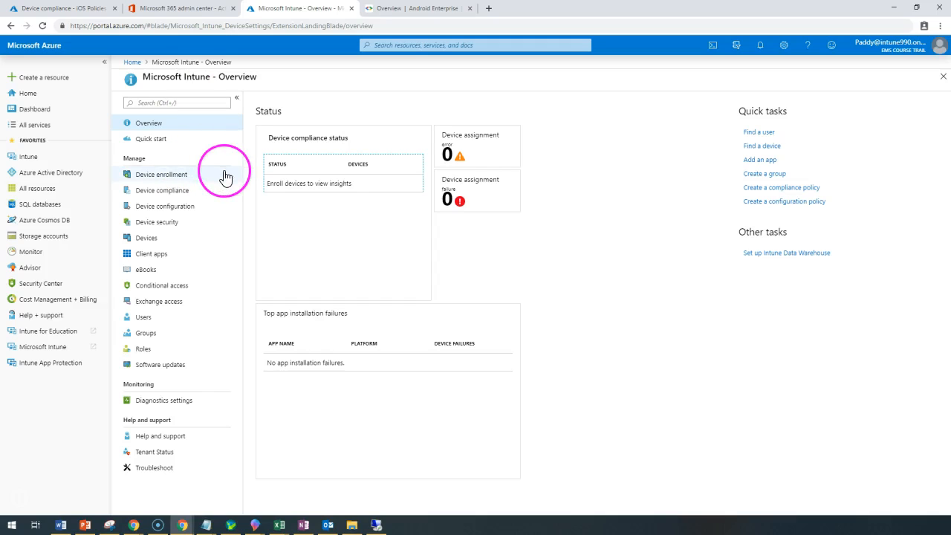
Step: Open Intune's Device compliance and view its list of existing policies
left_click(181, 198)
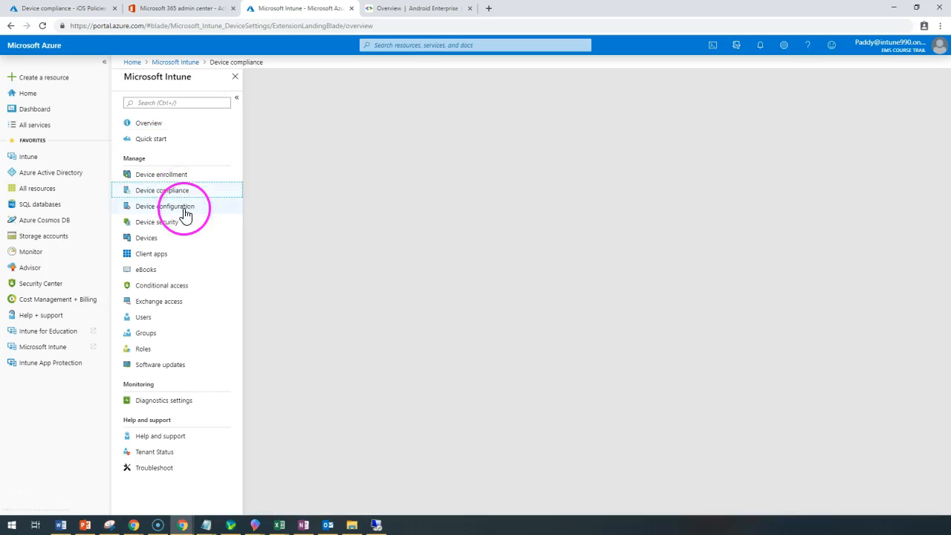
left_click(156, 159)
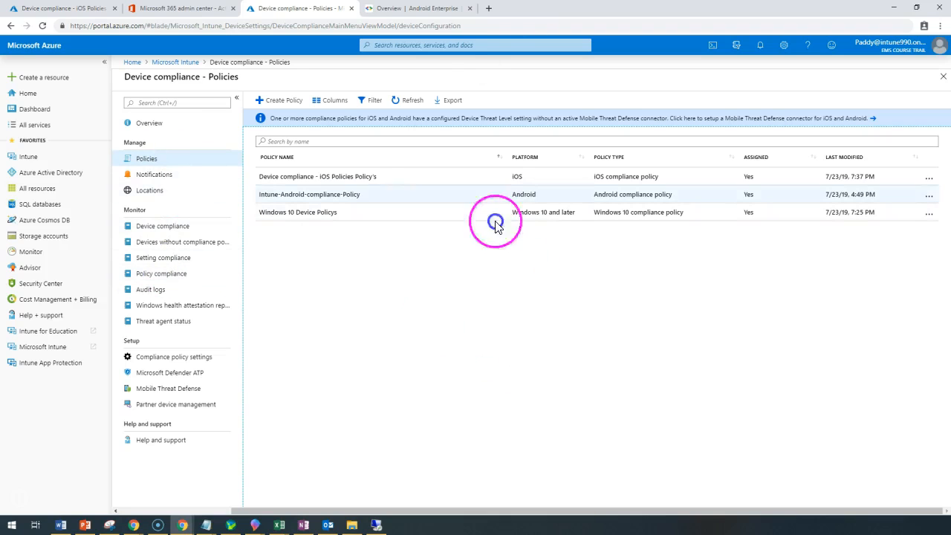
left_click(414, 256)
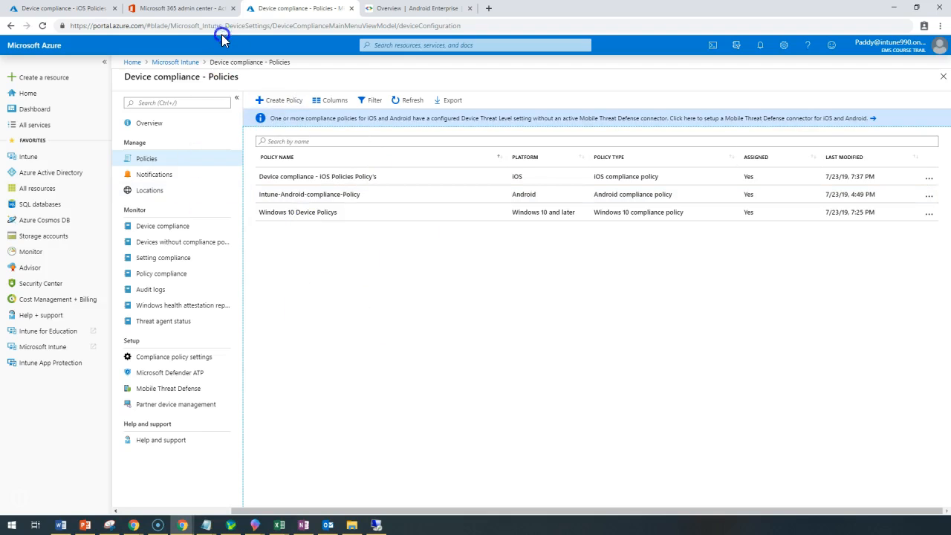
Step: Return to the Intune overview, reopen Device compliance and go through its policies to the notification message templates
left_click(182, 64)
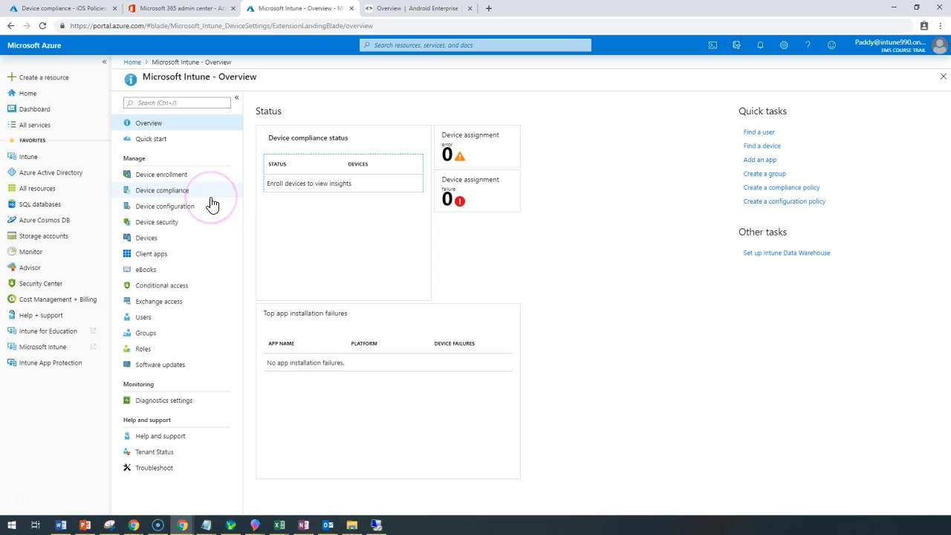
left_click(207, 198)
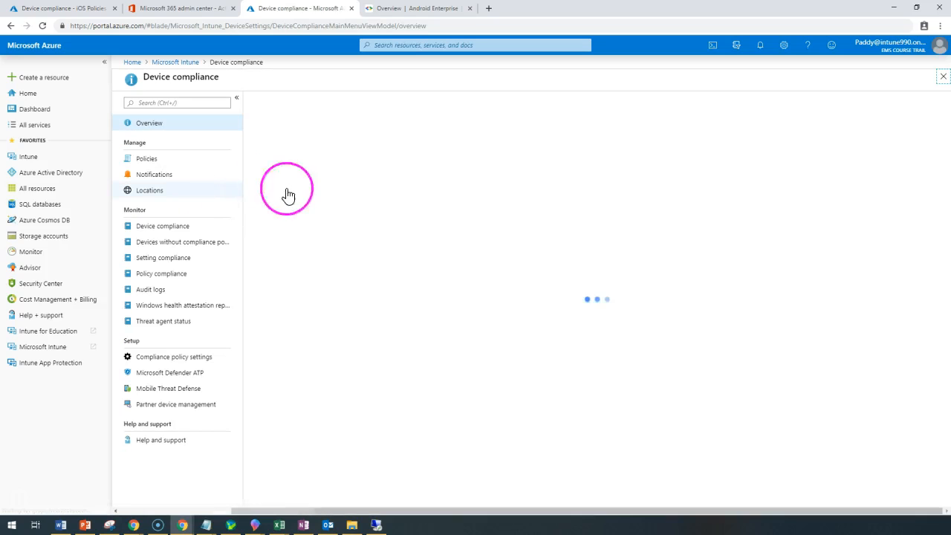
left_click(156, 160)
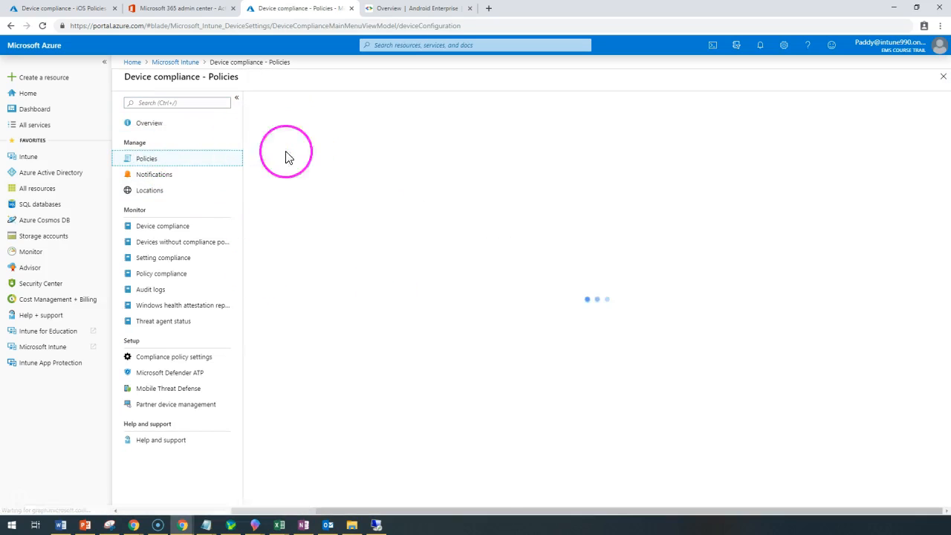
left_click(170, 181)
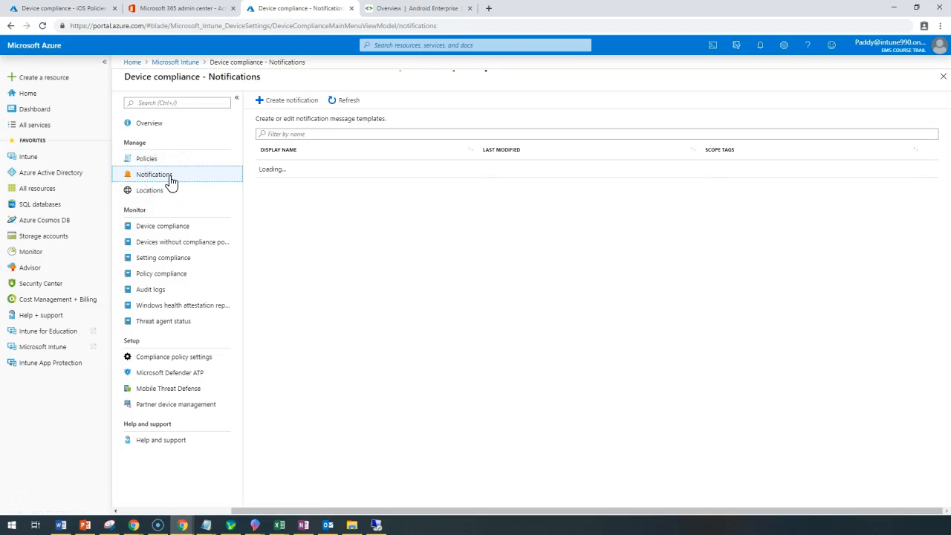